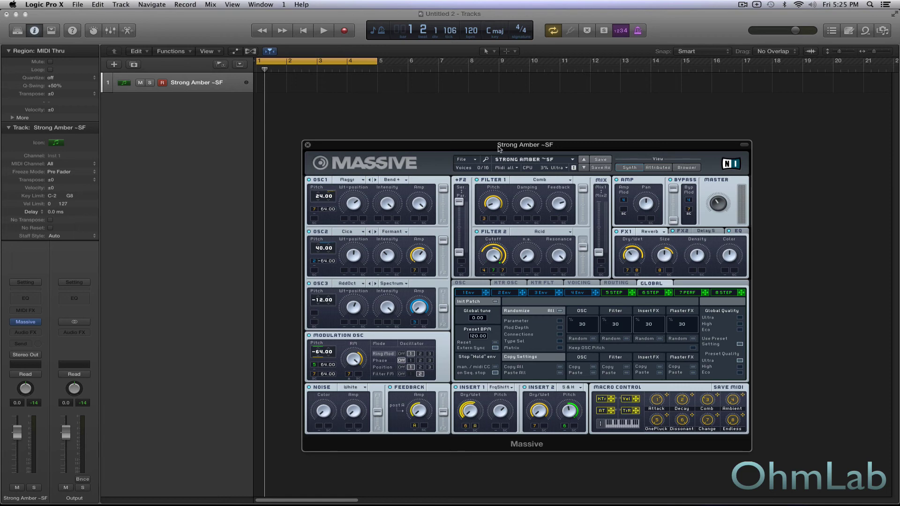
Move the Massive synth window up and to the left, clear of the track area.
{"action": "left_click_drag", "start_coordinate": [498, 148], "coordinate": [483, 136]}
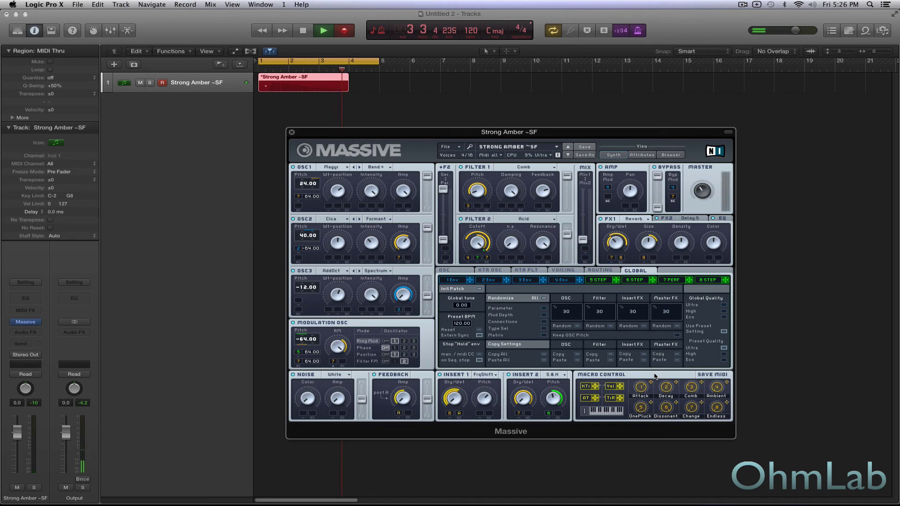
Stop recording the Strong Amber performance and close the Massive synth window.
{"action": "key", "text": "space"}
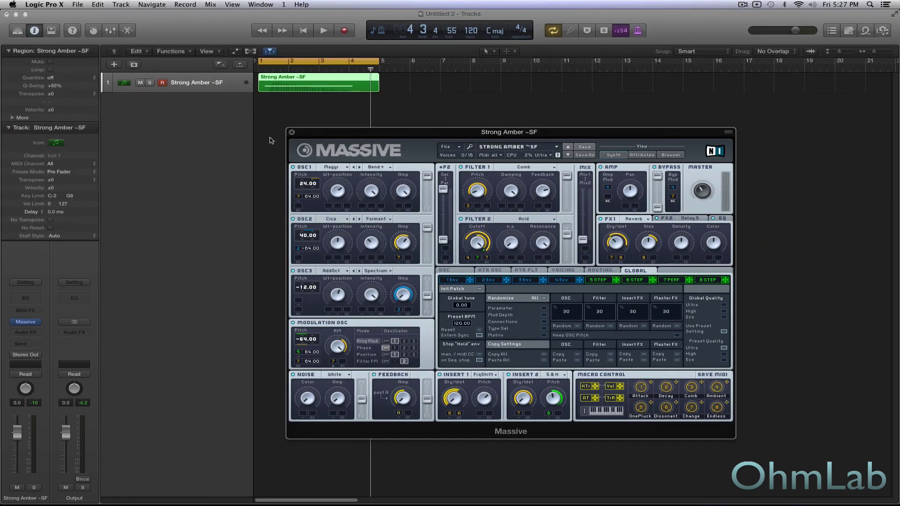
{"action": "left_click", "coordinate": [292, 132]}
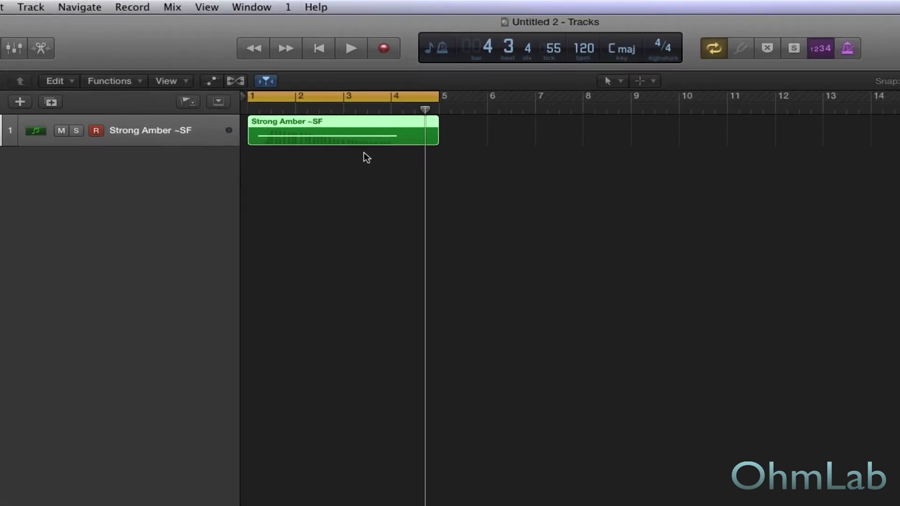
Bounce In Place the Strong Amber region to new audio track Strong Amber ~SF_bip_1, muting the original.
{"action": "right_click", "coordinate": [290, 134]}
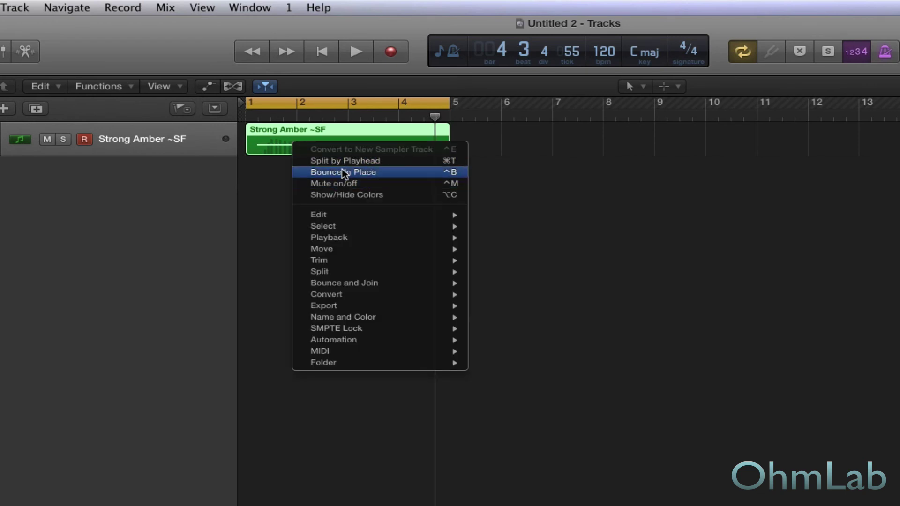
{"action": "mouse_move", "coordinate": [320, 282]}
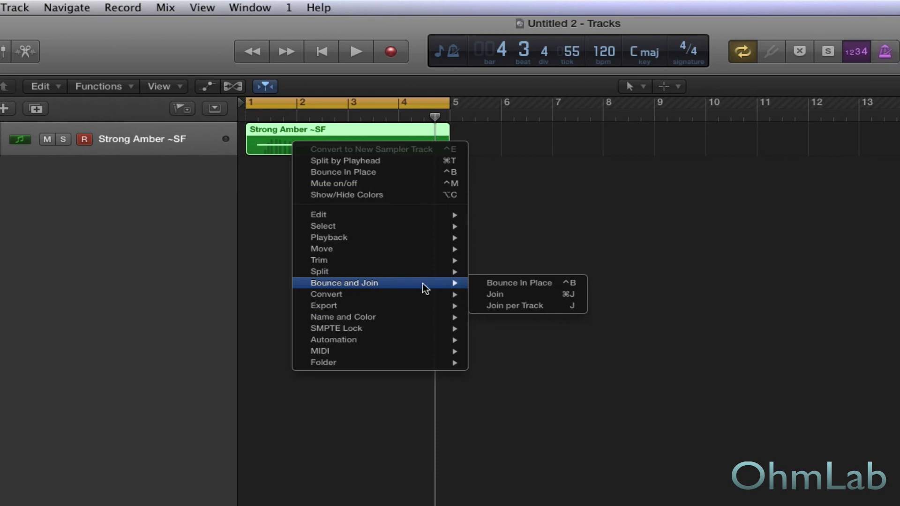
{"action": "left_click", "coordinate": [531, 285]}
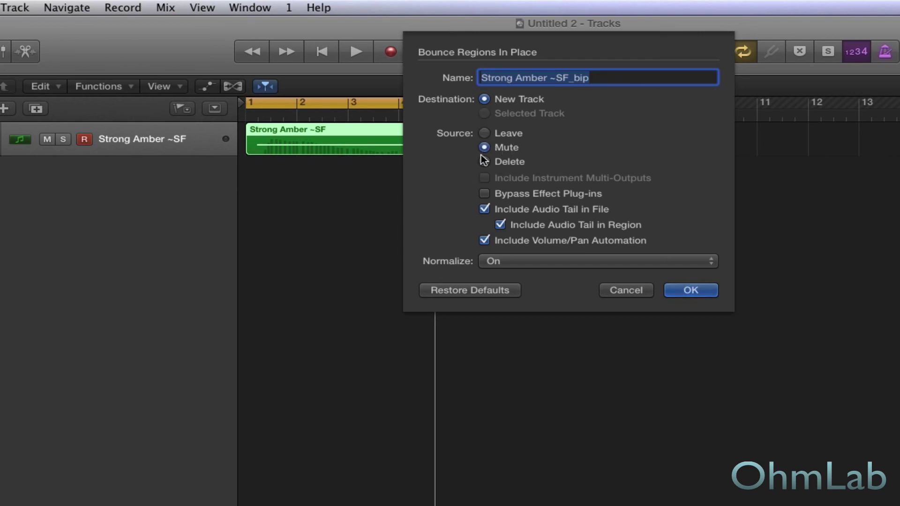
{"action": "left_click", "coordinate": [699, 290]}
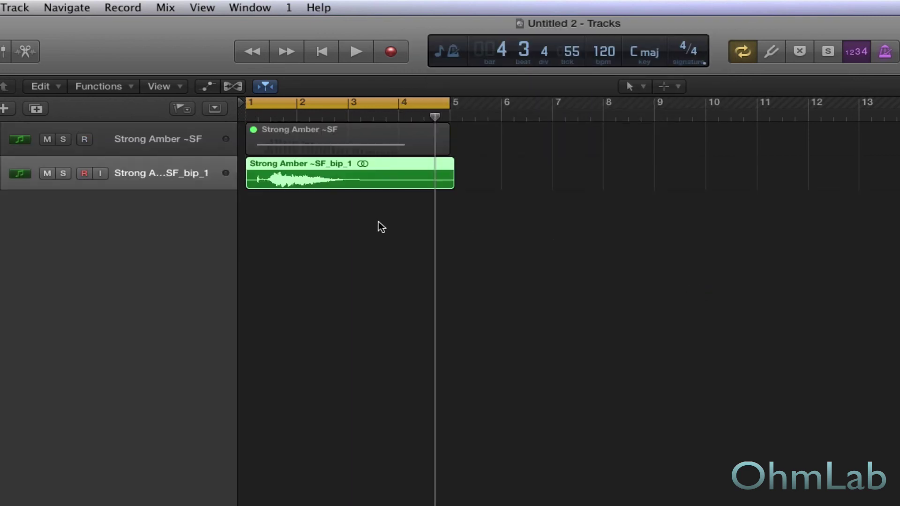
Solo the bounced audio track, audition it, and mute the original Strong Amber MIDI track.
{"action": "left_click", "coordinate": [63, 173]}
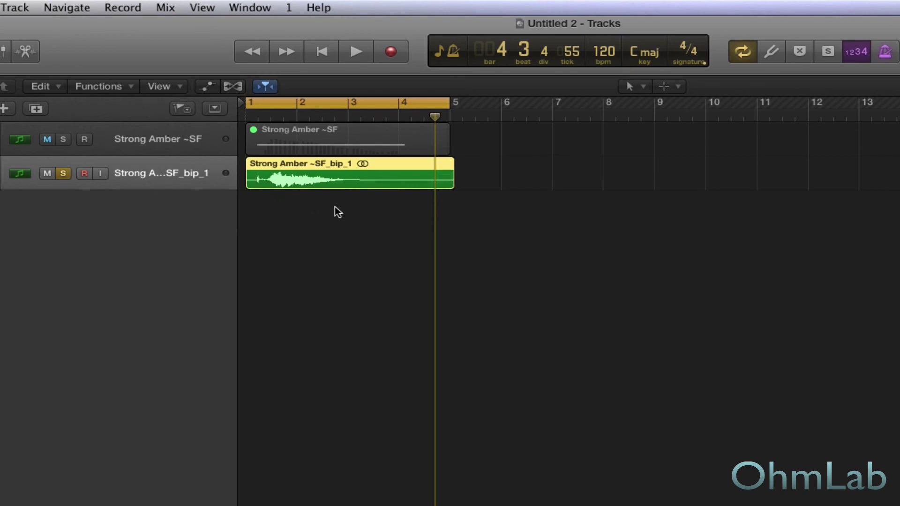
{"action": "key", "text": "space"}
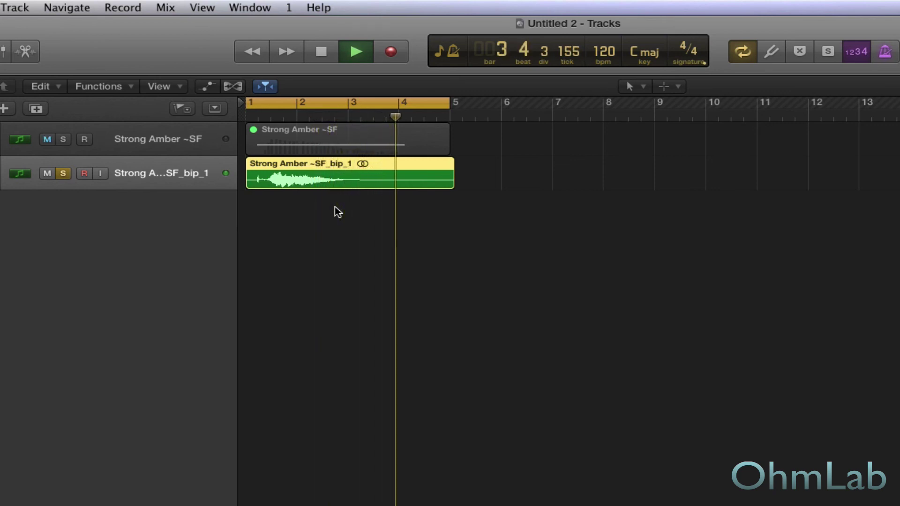
{"action": "key", "text": "space"}
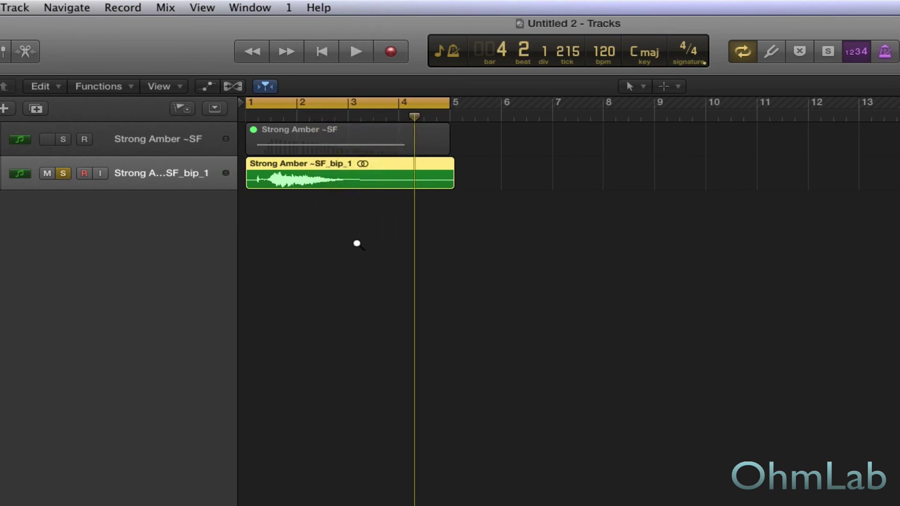
{"action": "key", "text": "super+Right"}
{"action": "key", "text": "super+Right"}
{"action": "key", "text": "super+Right"}
{"action": "key", "text": "super+Right"}
{"action": "key", "text": "super+Left"}
{"action": "key", "text": "super+Left"}
{"action": "key", "text": "super+Left"}
{"action": "key", "text": "super+Left"}
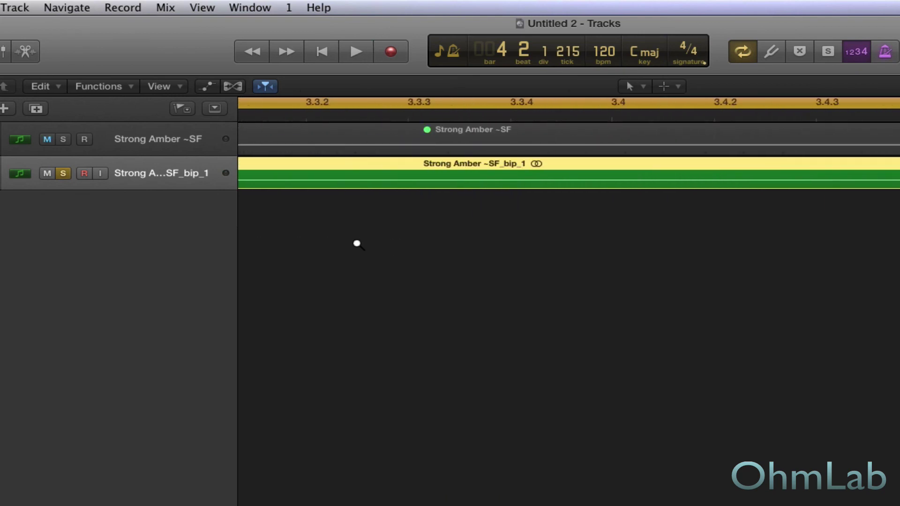
{"action": "key", "text": "ctrl+m"}
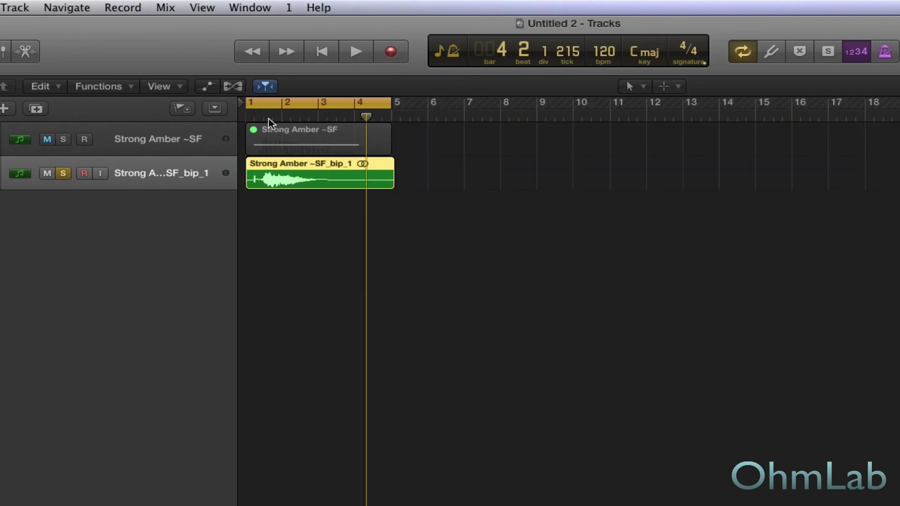
Zoom into the start of the bounced waveform and set the playhead to 1.4.4.
{"action": "left_click", "coordinate": [263, 117]}
{"action": "key", "text": "super+Right"}
{"action": "key", "text": "super+Right"}
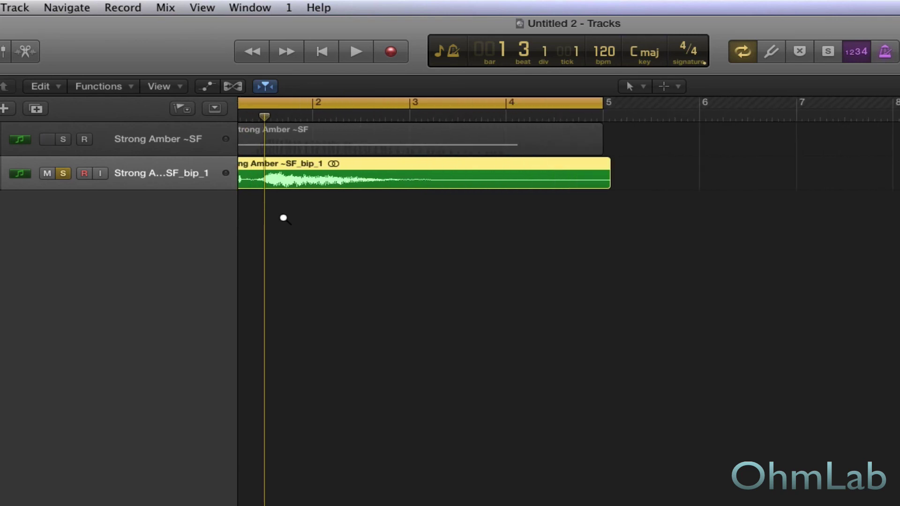
{"action": "key", "text": "super+Right"}
{"action": "key", "text": "super+Right"}
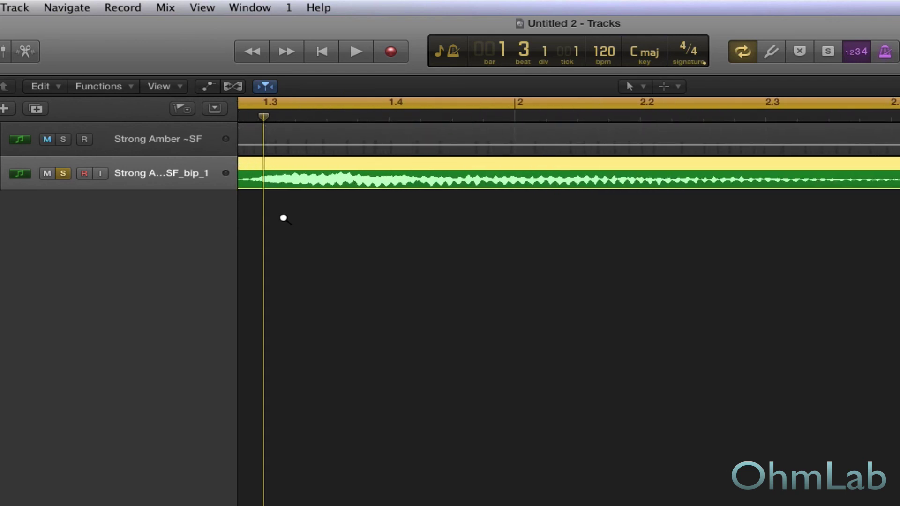
{"action": "key", "text": "ctrl+m"}
{"action": "key", "text": "ctrl+m"}
{"action": "key", "text": "ctrl+m"}
{"action": "key", "text": "ctrl+m"}
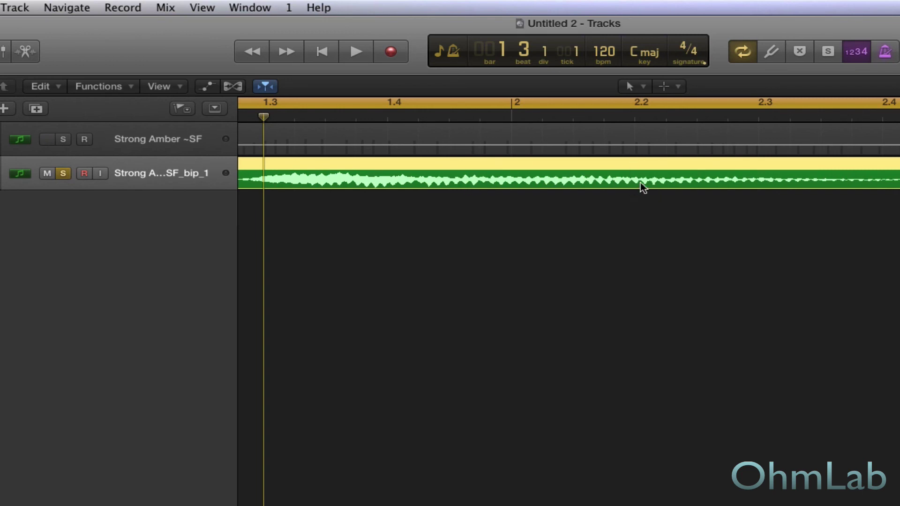
{"action": "key", "text": "ctrl+m"}
{"action": "key", "text": "ctrl+m"}
{"action": "left_click", "coordinate": [511, 114]}
{"action": "key", "text": "ctrl+m"}
{"action": "left_click_drag", "start_coordinate": [510, 115], "coordinate": [480, 117]}
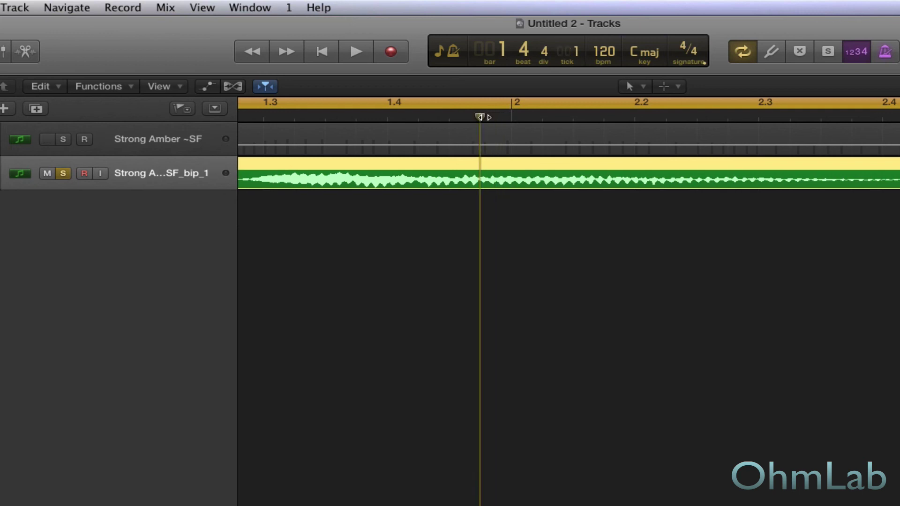
Split the bounced audio at 1.4.4 and 2.2.2, then select the middle slice Strong Amber ~SF_bip_1.3.
{"action": "right_click", "coordinate": [541, 173]}
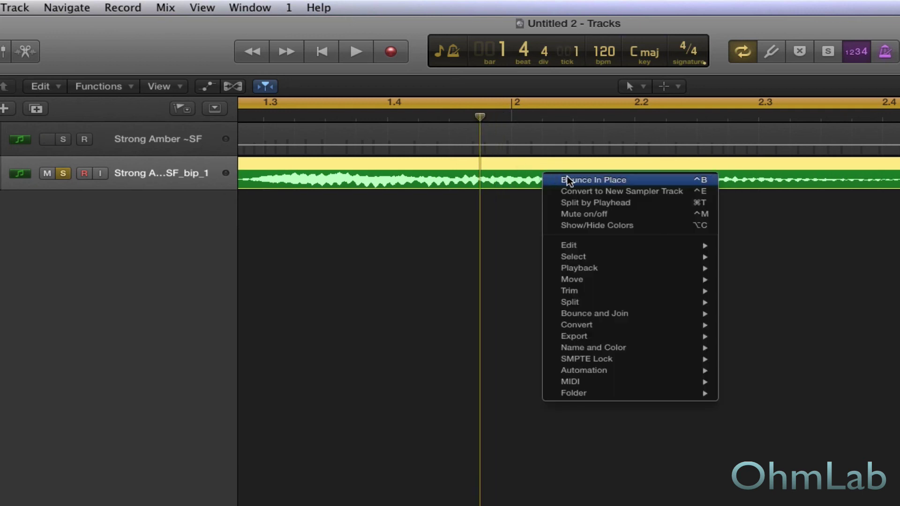
{"action": "left_click", "coordinate": [596, 203]}
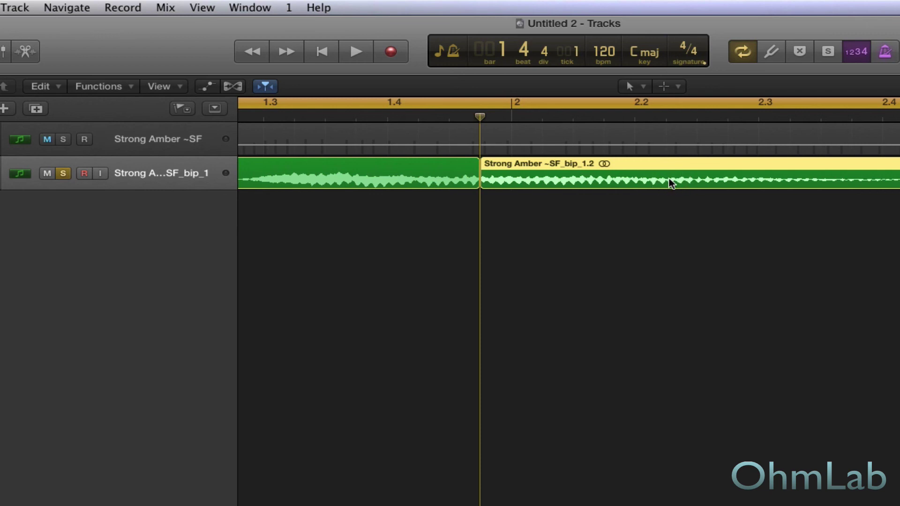
{"action": "left_click", "coordinate": [664, 117]}
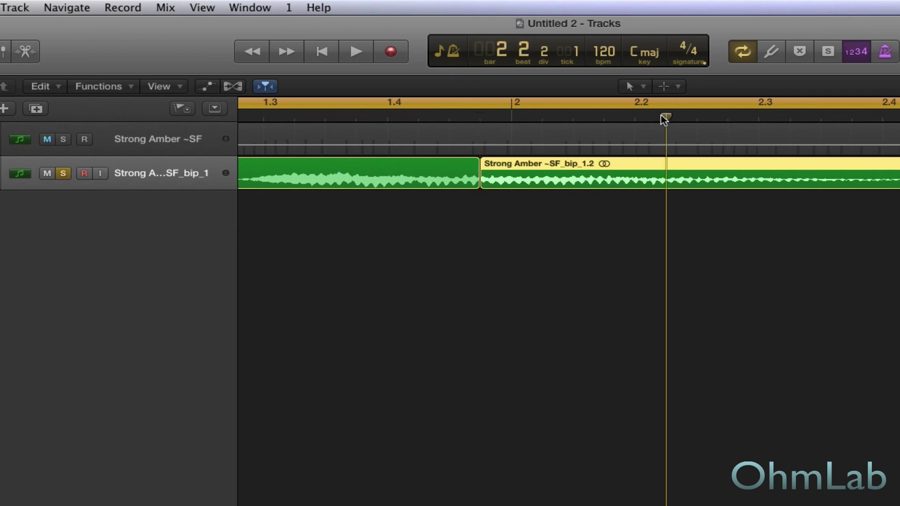
{"action": "right_click", "coordinate": [678, 168]}
{"action": "left_click", "coordinate": [693, 171]}
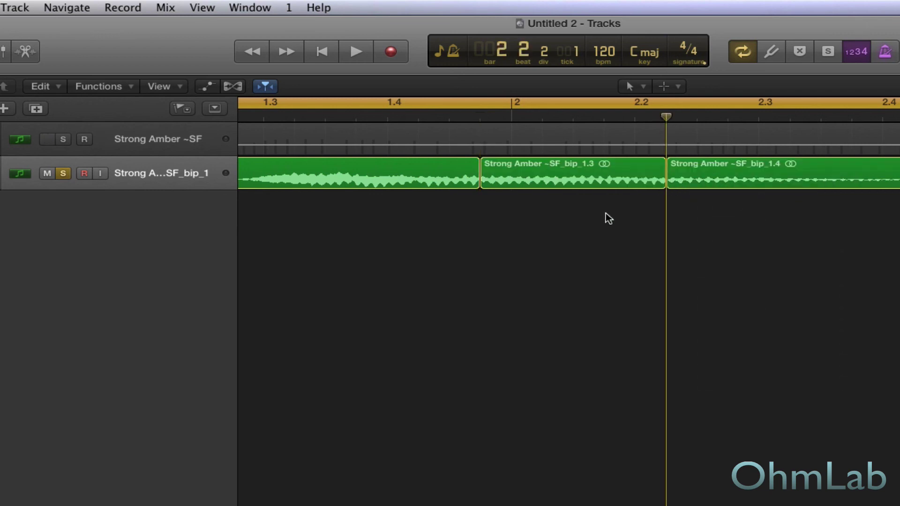
{"action": "left_click", "coordinate": [583, 176]}
Convert slice _1.3 into a new sampler track using Regions, mapped from C1 to G8.
{"action": "right_click", "coordinate": [582, 176]}
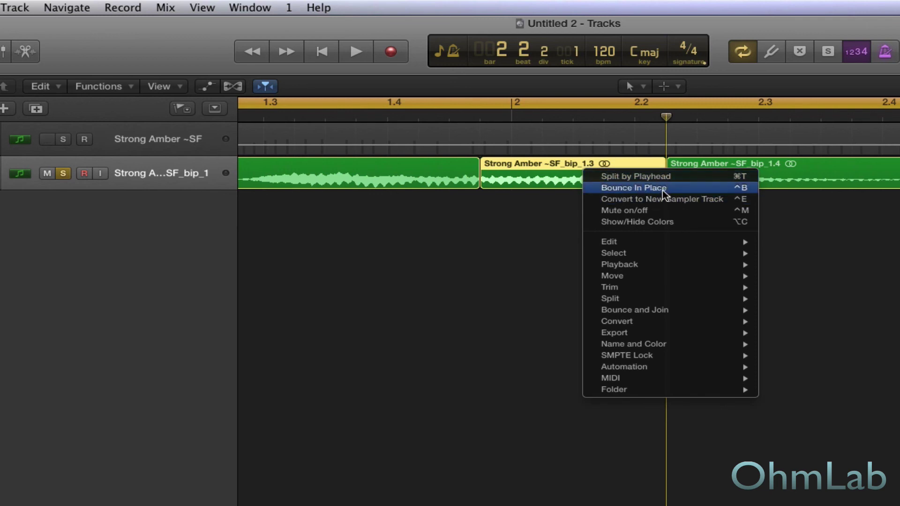
{"action": "mouse_move", "coordinate": [659, 322]}
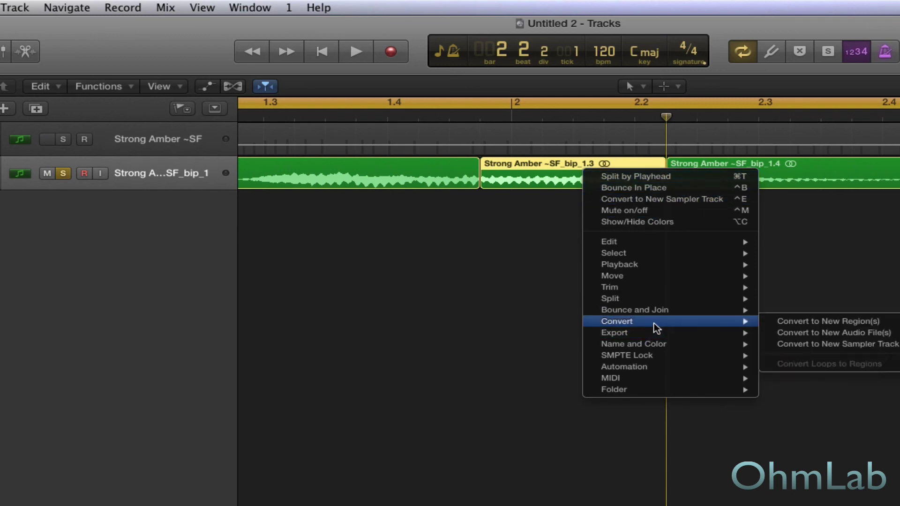
{"action": "left_click", "coordinate": [796, 352]}
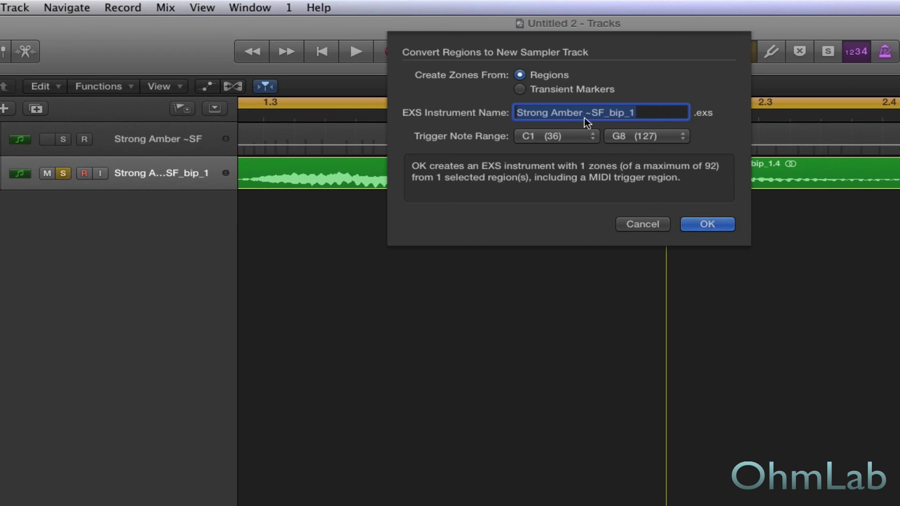
{"action": "left_click", "coordinate": [711, 225]}
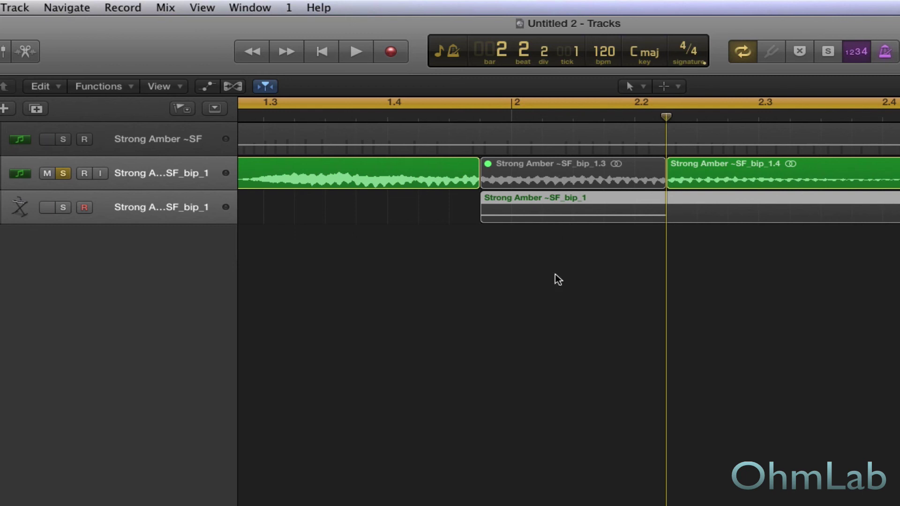
Solo only the new sampler track, move its trigger region to bar 1, play it, and select the track.
{"action": "left_click", "coordinate": [63, 173]}
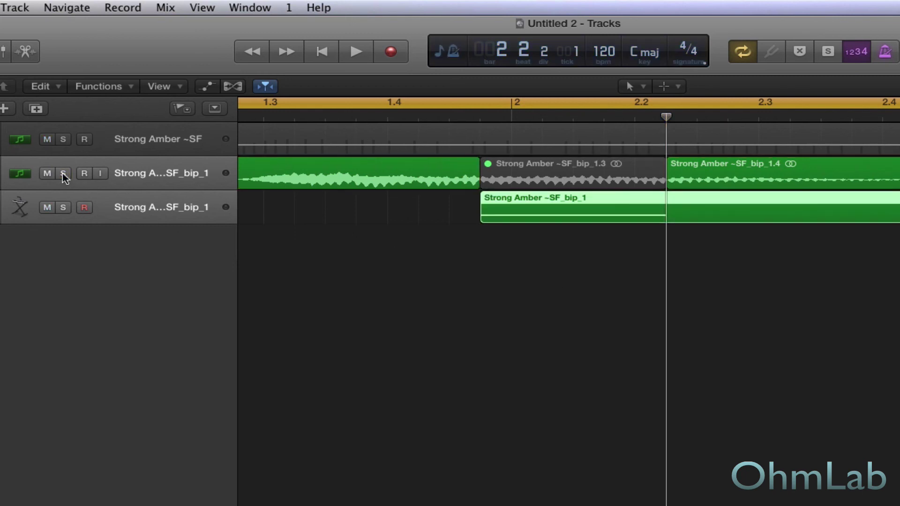
{"action": "left_click", "coordinate": [62, 208]}
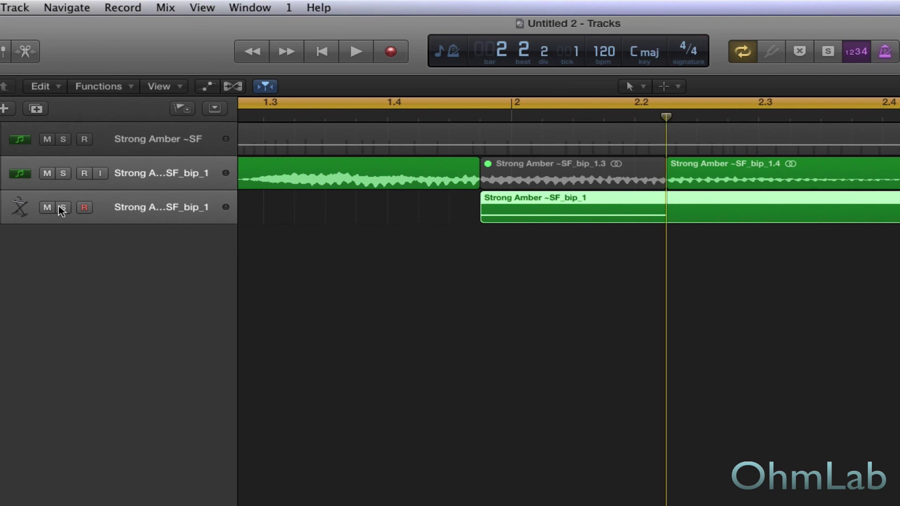
{"action": "left_click", "coordinate": [63, 173]}
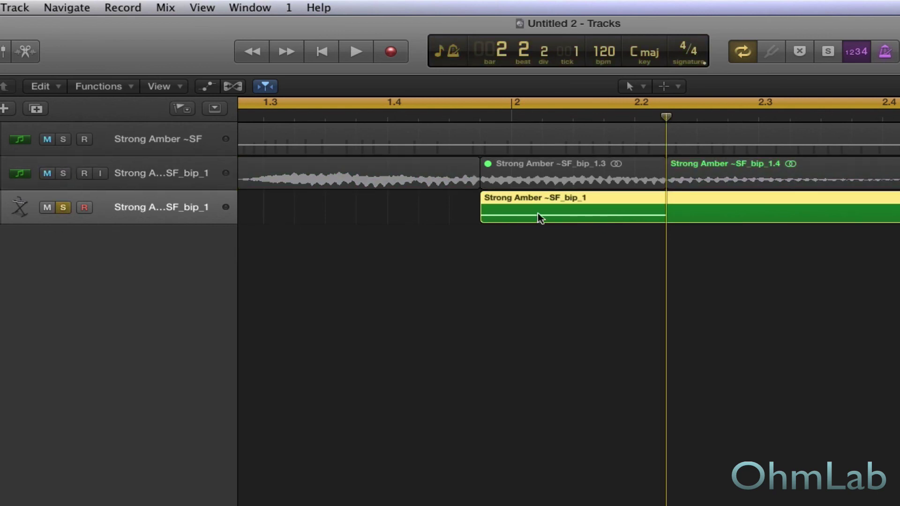
{"action": "key", "text": "z"}
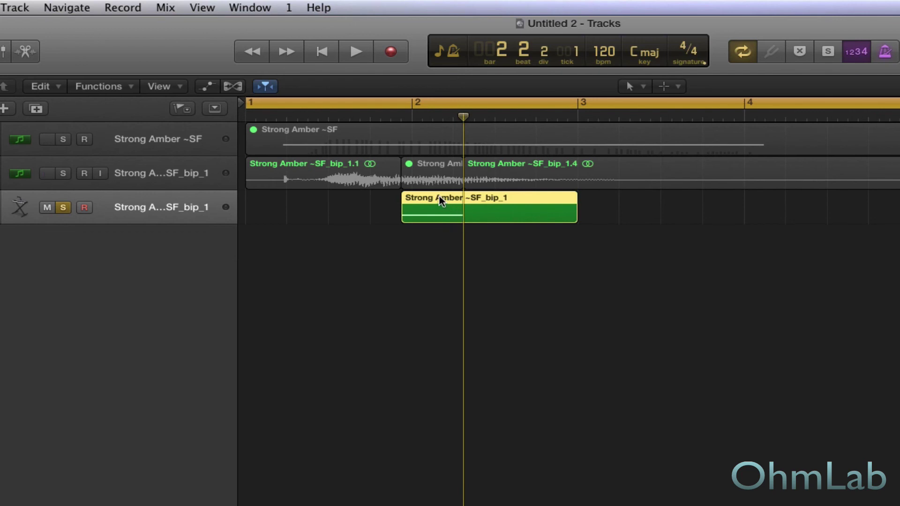
{"action": "left_click_drag", "start_coordinate": [431, 199], "coordinate": [280, 200]}
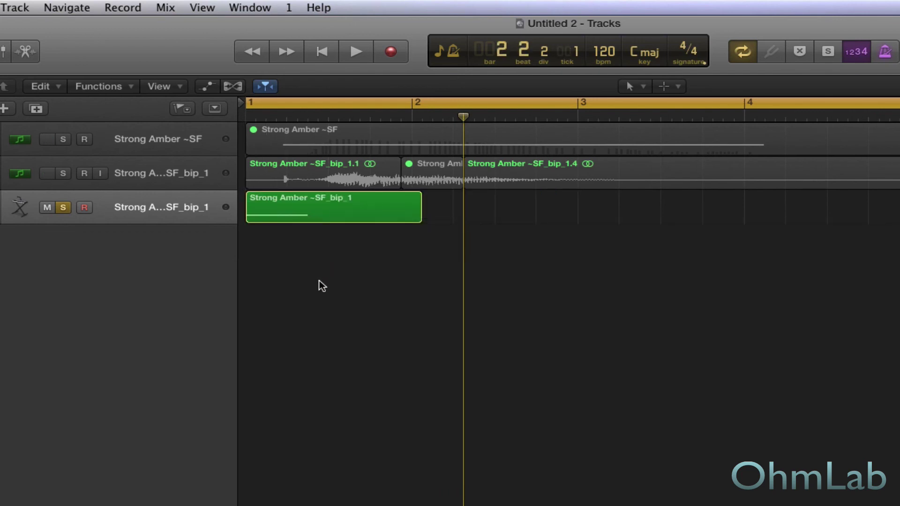
{"action": "key", "text": "space"}
{"action": "key", "text": "space"}
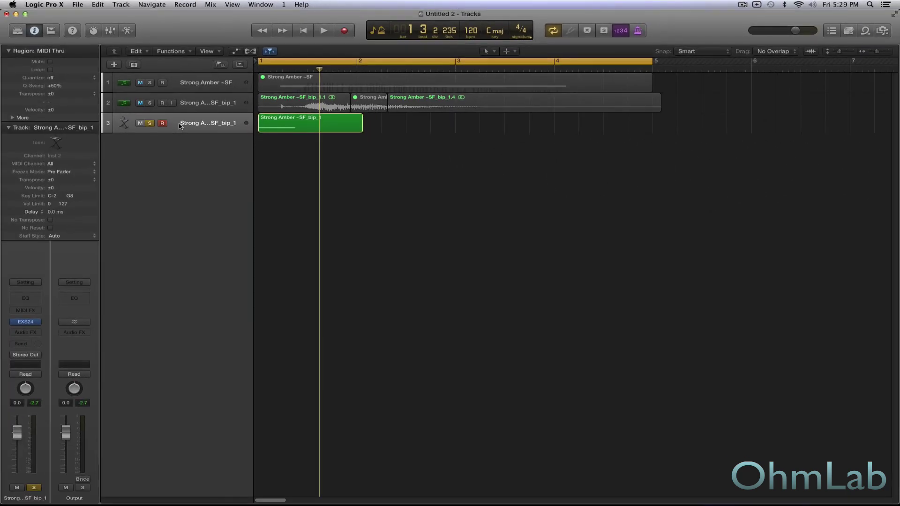
{"action": "left_click", "coordinate": [180, 126]}
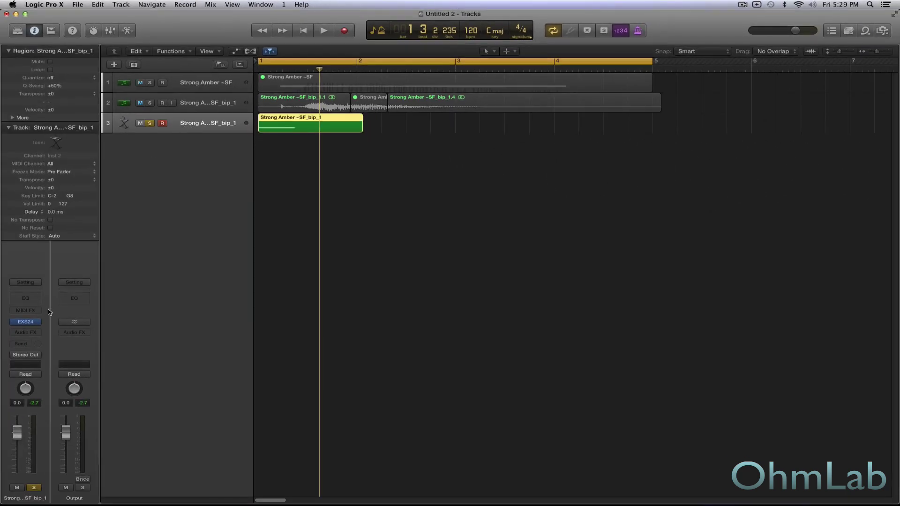
Bring up the EXS24 plug-in for the sampler track, move it aside, and launch its Instrument Editor.
{"action": "left_click", "coordinate": [27, 323]}
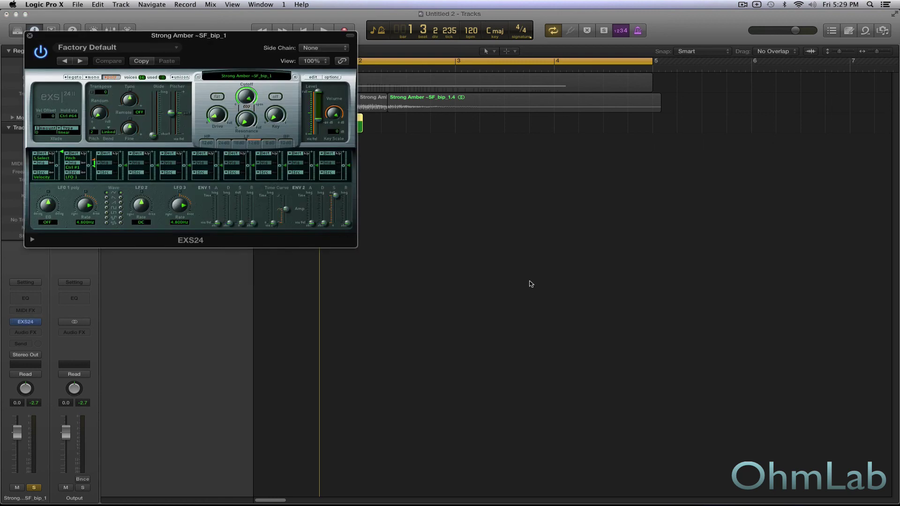
{"action": "left_click_drag", "start_coordinate": [155, 38], "coordinate": [423, 180]}
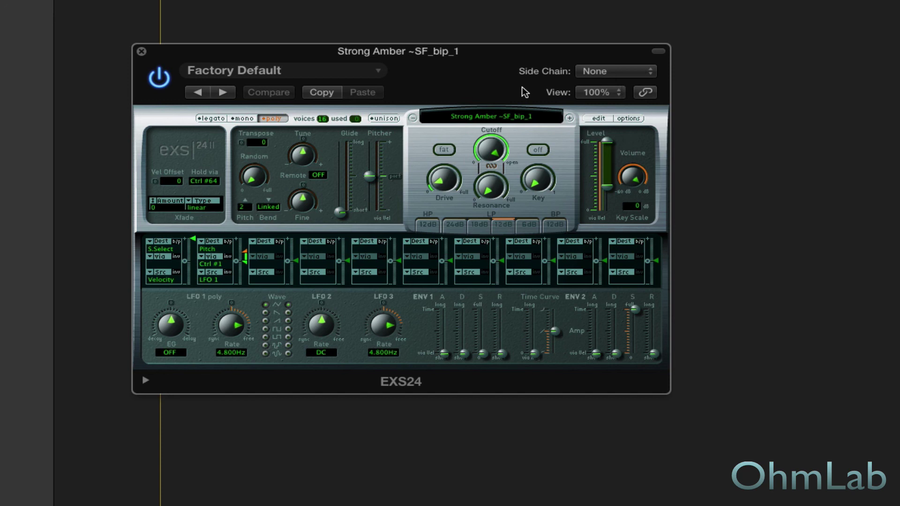
{"action": "left_click", "coordinate": [598, 119]}
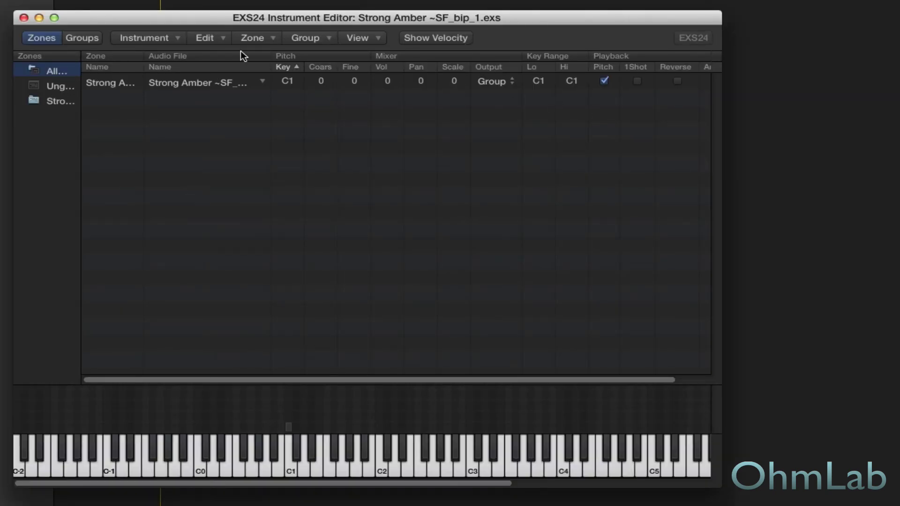
Stretch the single C1-rooted zone's key range down to C-2 and up to F#6.
{"action": "left_click", "coordinate": [199, 83]}
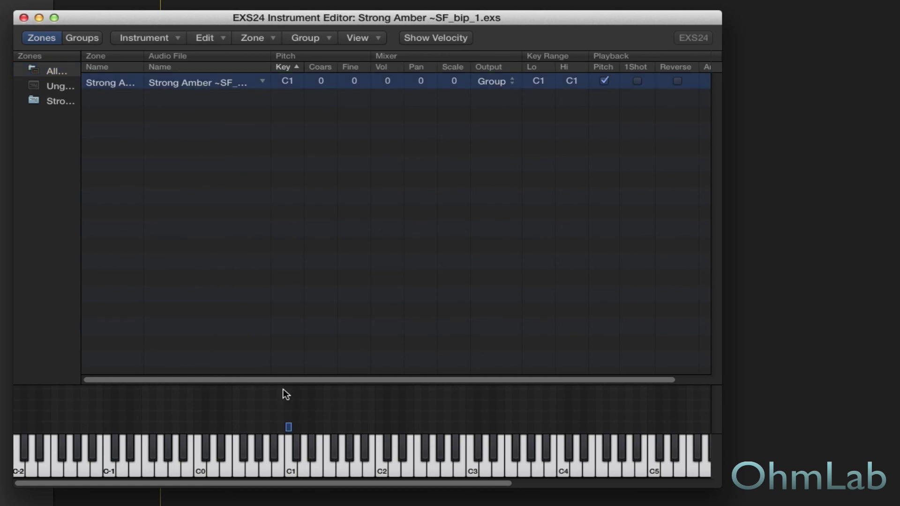
{"action": "left_click", "coordinate": [288, 429]}
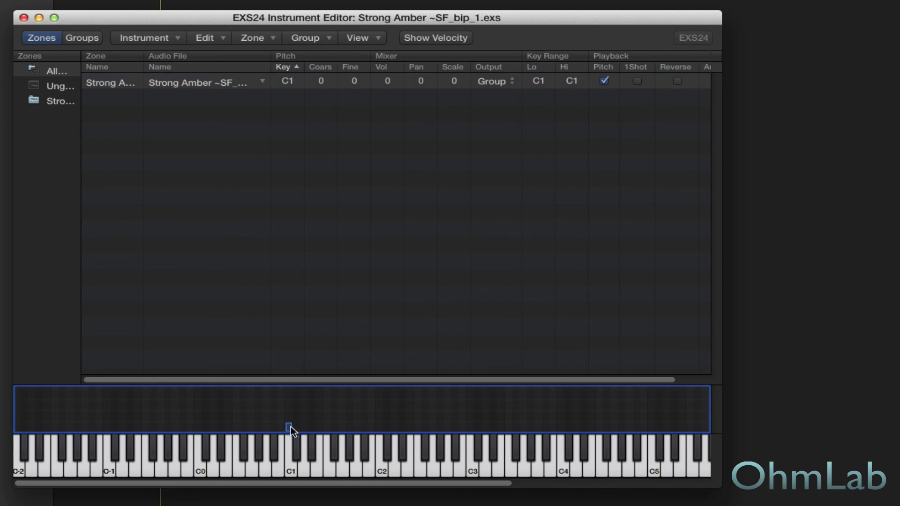
{"action": "left_click", "coordinate": [290, 427]}
{"action": "mouse_move", "coordinate": [288, 427]}
{"action": "left_mouse_down"}
{"action": "mouse_move", "coordinate": [380, 427]}
{"action": "mouse_move", "coordinate": [15, 427]}
{"action": "left_mouse_up"}
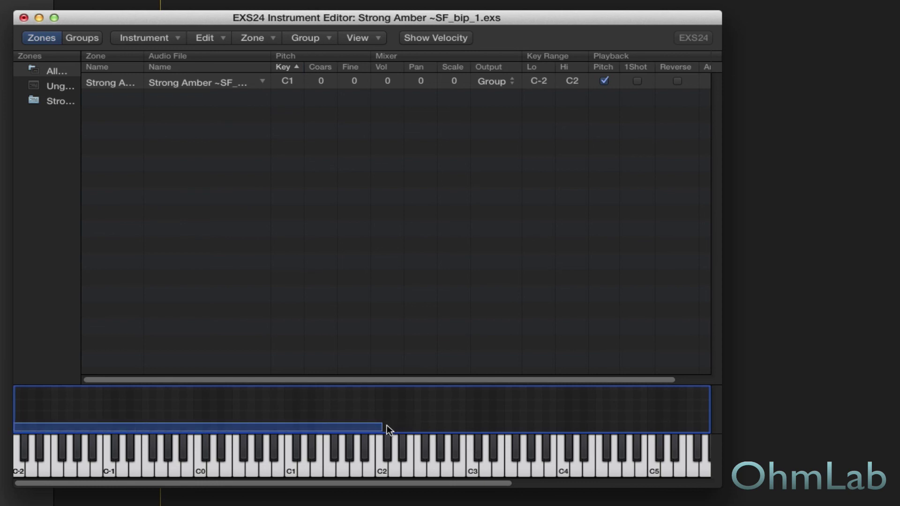
{"action": "left_click_drag", "start_coordinate": [382, 425], "coordinate": [787, 426]}
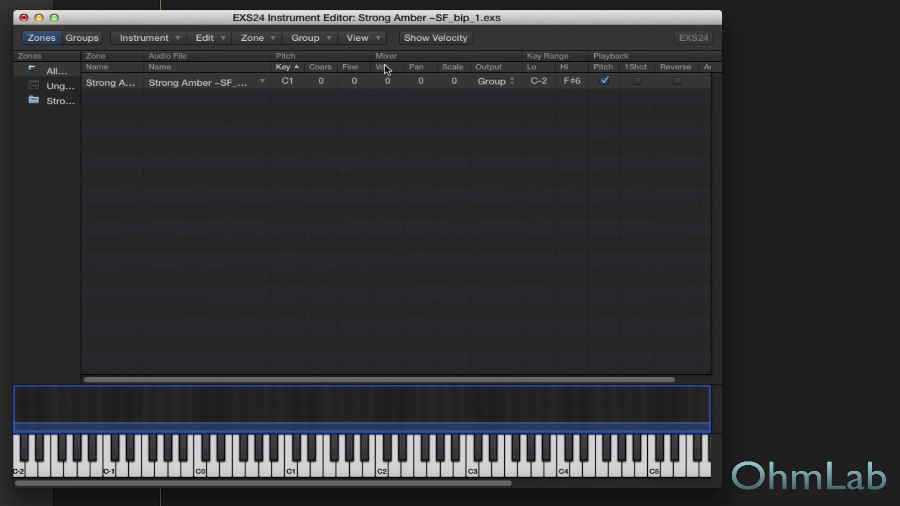
Add the Zone: Loop columns to the zone table and scroll right to view them.
{"action": "scroll", "coordinate": [376, 175], "scroll_direction": "right", "scroll_amount": 1}
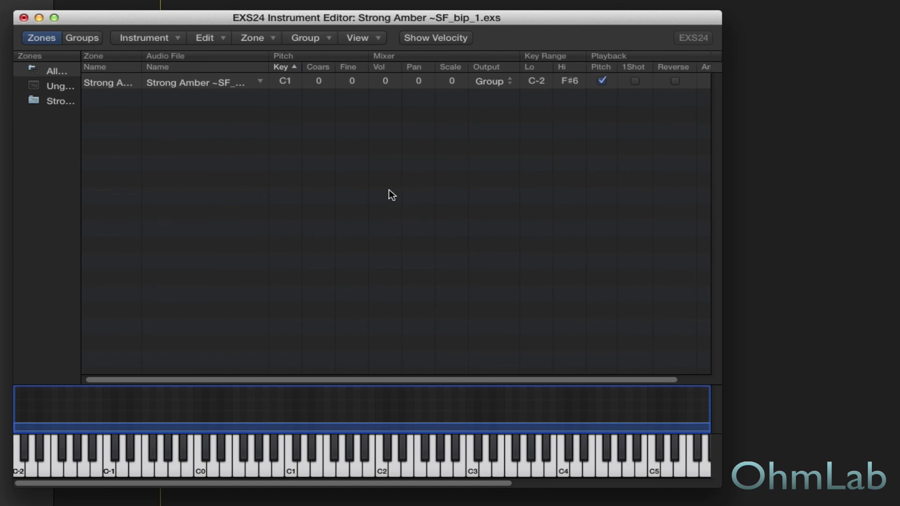
{"action": "scroll", "coordinate": [391, 190], "scroll_direction": "right", "scroll_amount": 5}
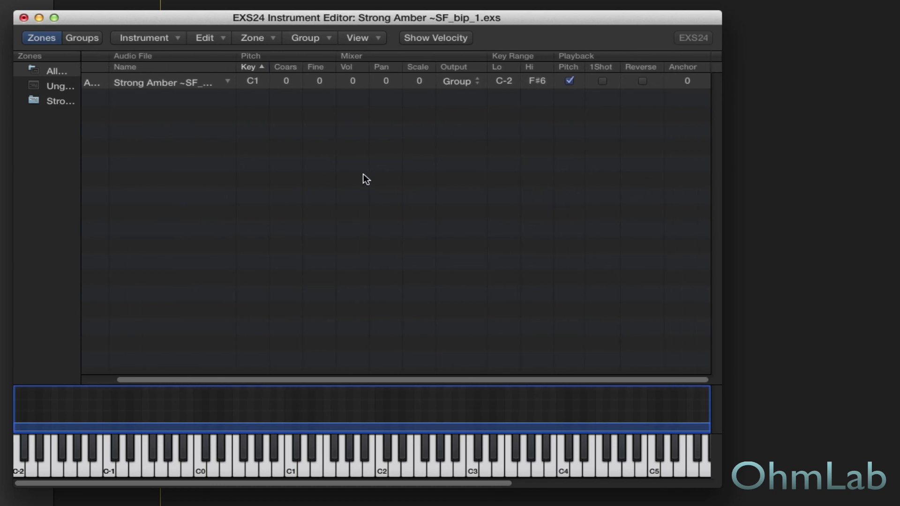
{"action": "left_click", "coordinate": [379, 39]}
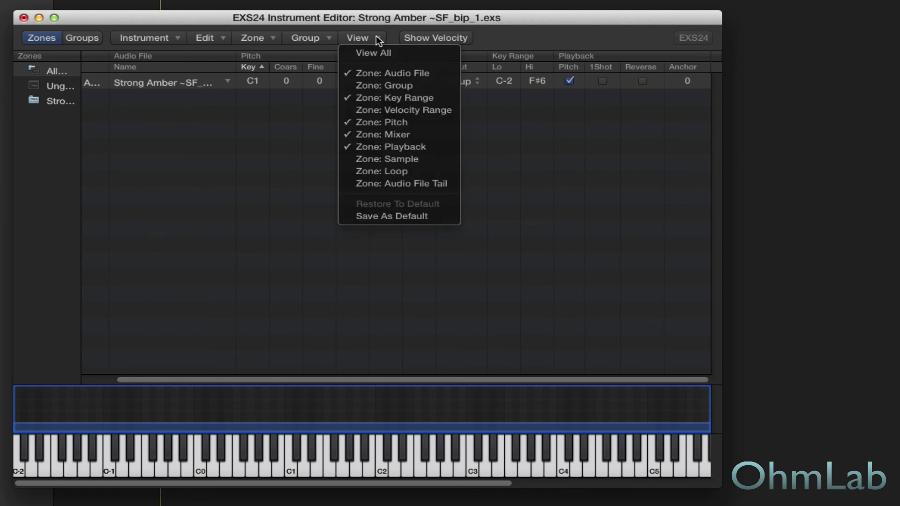
{"action": "left_click", "coordinate": [395, 171]}
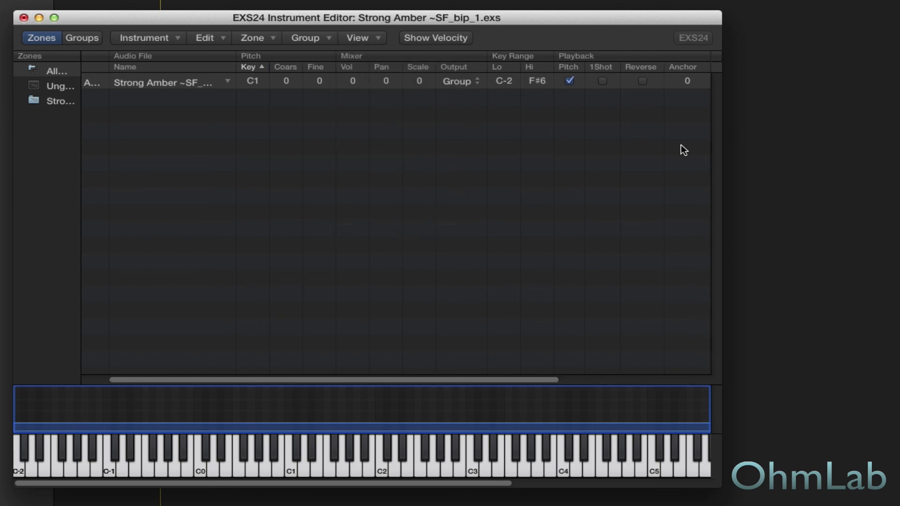
{"action": "scroll", "coordinate": [467, 143], "scroll_direction": "right", "scroll_amount": 5}
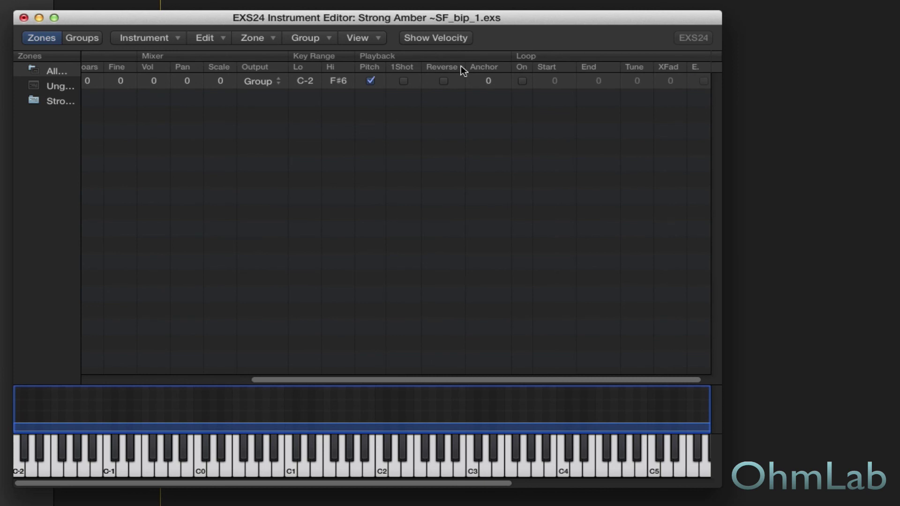
{"action": "scroll", "coordinate": [457, 121], "scroll_direction": "right", "scroll_amount": 1}
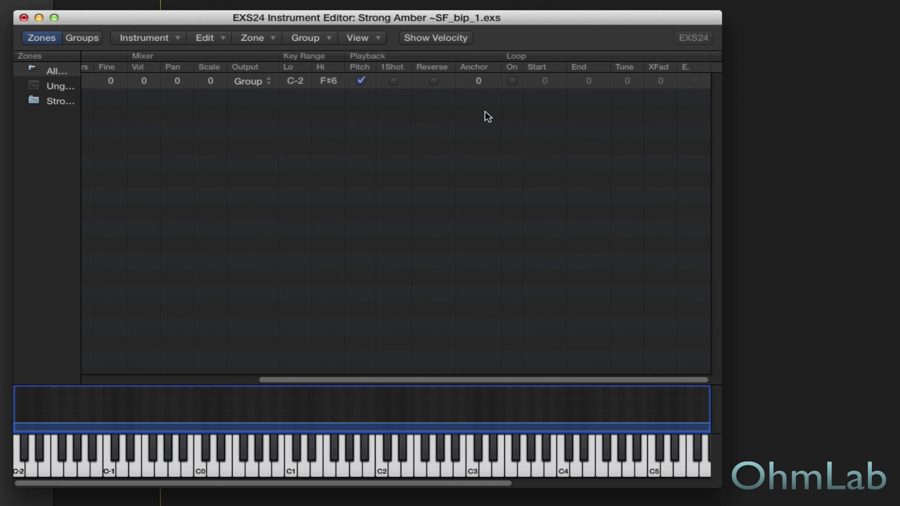
Enable Loop On for the zone and set the loop end to 100000, keeping start 82687.
{"action": "left_click", "coordinate": [513, 81]}
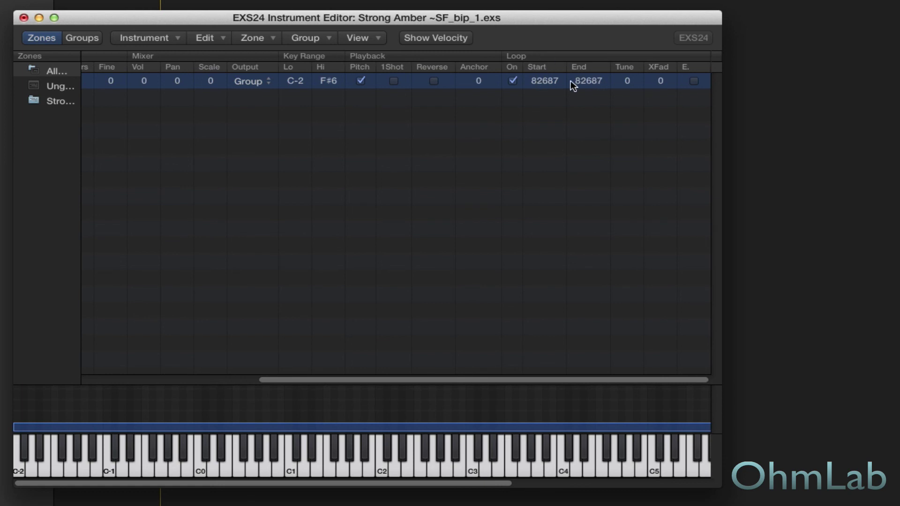
{"action": "mouse_move", "coordinate": [570, 80]}
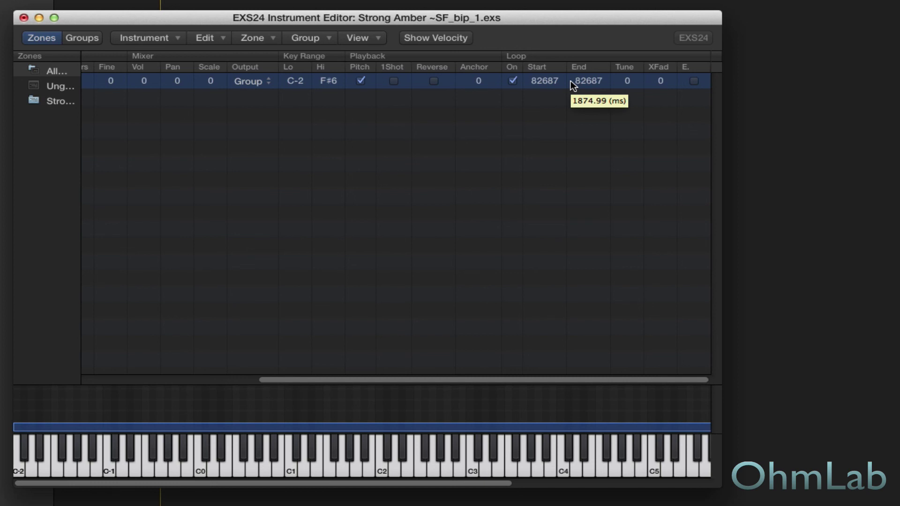
{"action": "left_click_drag", "start_coordinate": [570, 81], "coordinate": [625, 28]}
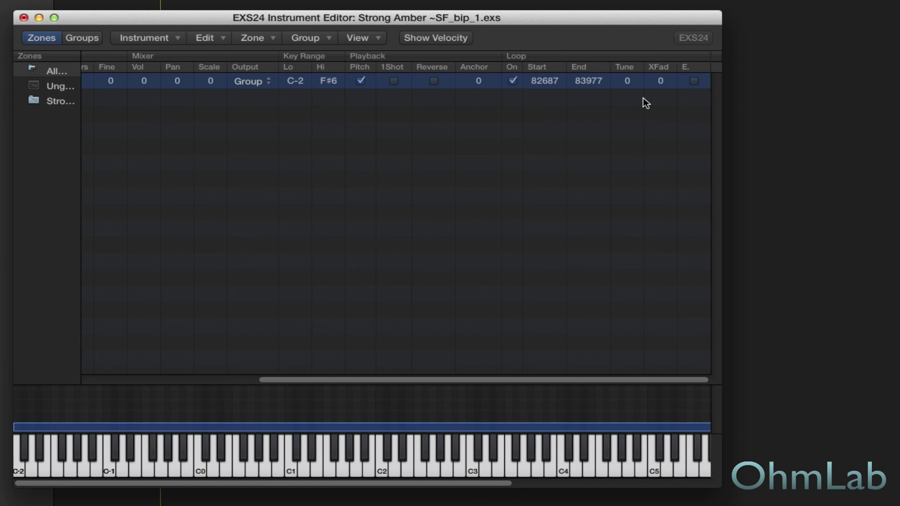
{"action": "double_click", "coordinate": [578, 80]}
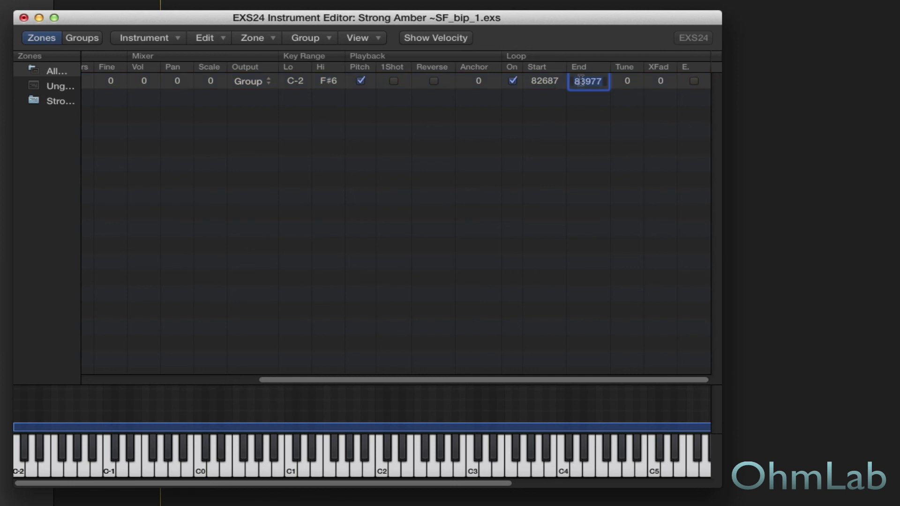
{"action": "type", "text": "100000"}
{"action": "key", "text": "Return"}
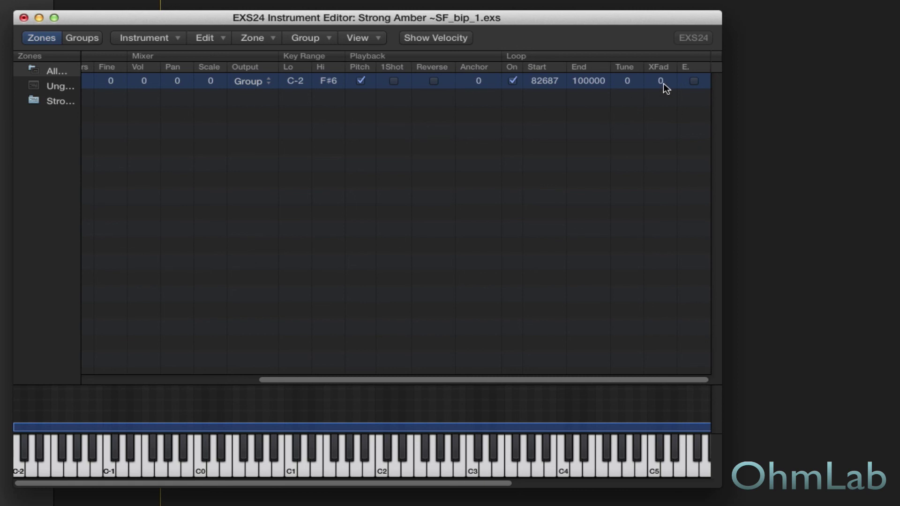
Raise the zone's Loop XFad value to 31.
{"action": "mouse_move", "coordinate": [662, 83]}
{"action": "left_mouse_down"}
{"action": "mouse_move", "coordinate": [662, 65]}
{"action": "mouse_move", "coordinate": [694, 85]}
{"action": "mouse_move", "coordinate": [661, 93]}
{"action": "left_mouse_up"}
{"action": "left_click_drag", "start_coordinate": [659, 80], "coordinate": [647, 105]}
Close the editor saving Strong Amber ~SF_bip_1.exs, and lower the EXS24 level to -19.5 dB.
{"action": "left_click", "coordinate": [27, 17]}
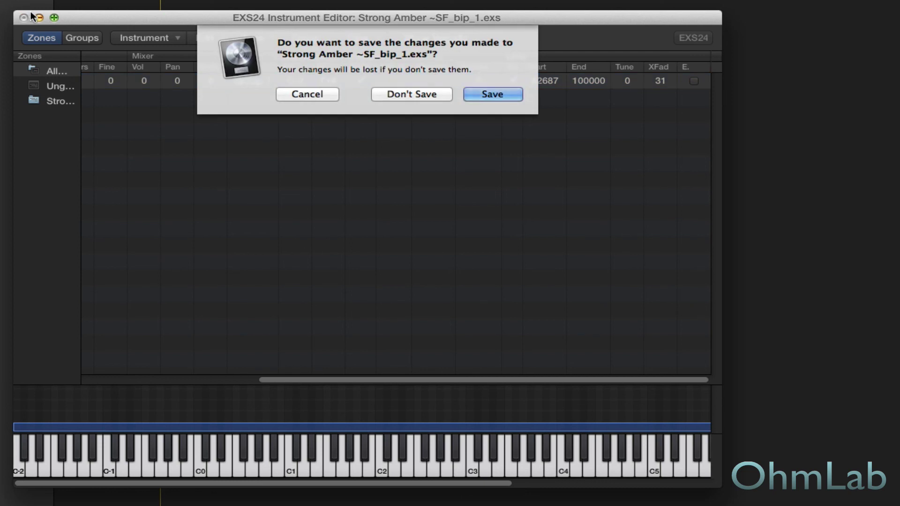
{"action": "left_click", "coordinate": [499, 96]}
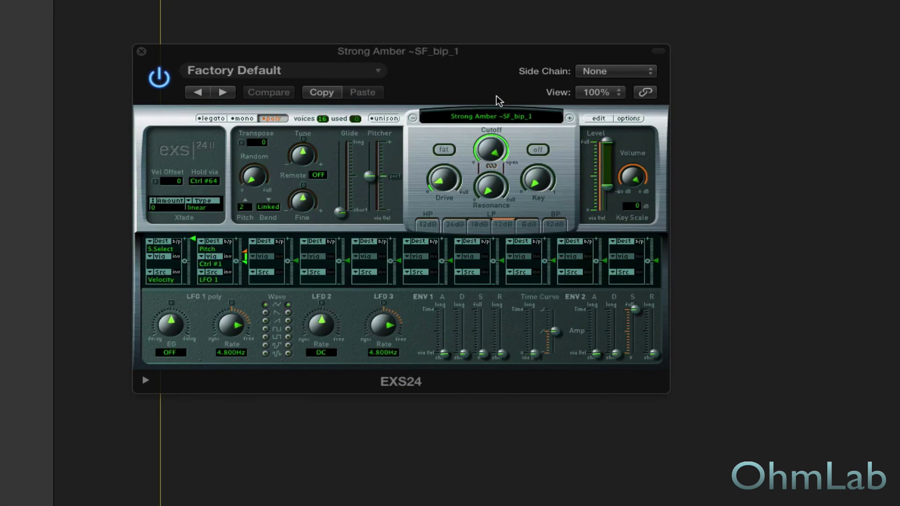
{"action": "left_click_drag", "start_coordinate": [613, 192], "coordinate": [611, 174]}
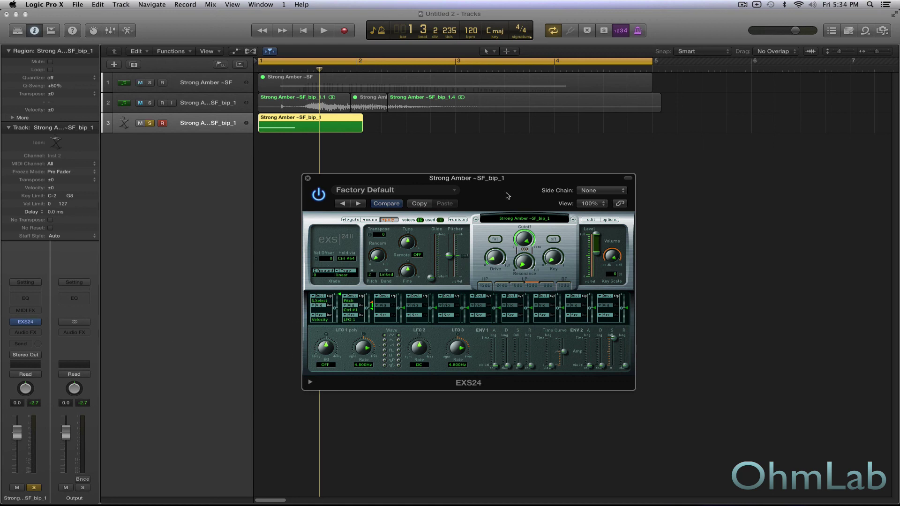
{"action": "left_click_drag", "start_coordinate": [496, 184], "coordinate": [534, 178]}
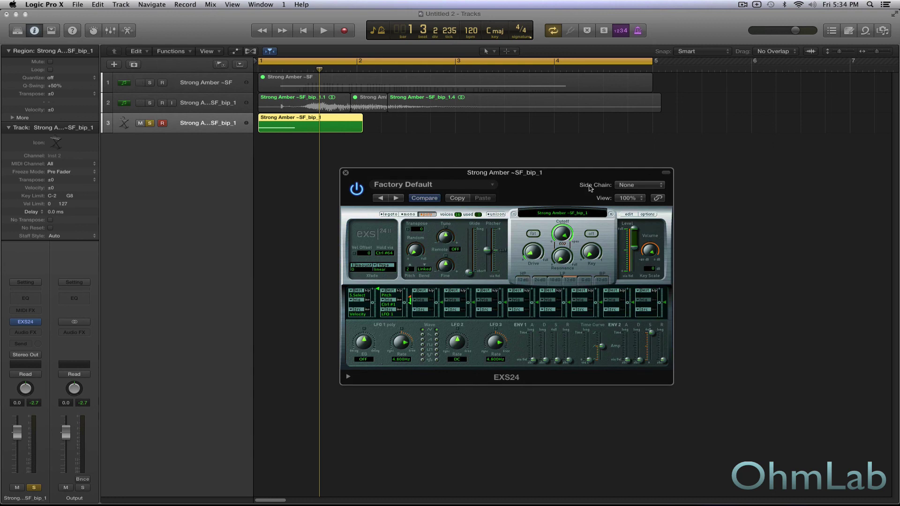
{"action": "left_click_drag", "start_coordinate": [571, 178], "coordinate": [553, 200]}
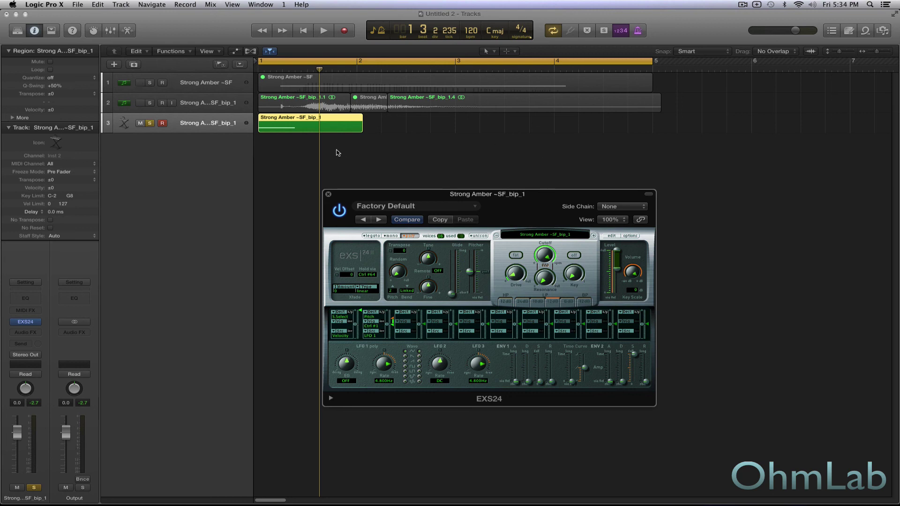
Mute sampler track 3, solo track 1 and unmute its region, then unsolo and reselect track 3.
{"action": "left_click", "coordinate": [141, 123]}
{"action": "left_click", "coordinate": [140, 83]}
{"action": "left_click", "coordinate": [150, 82]}
{"action": "left_click", "coordinate": [190, 82]}
{"action": "right_click", "coordinate": [357, 82]}
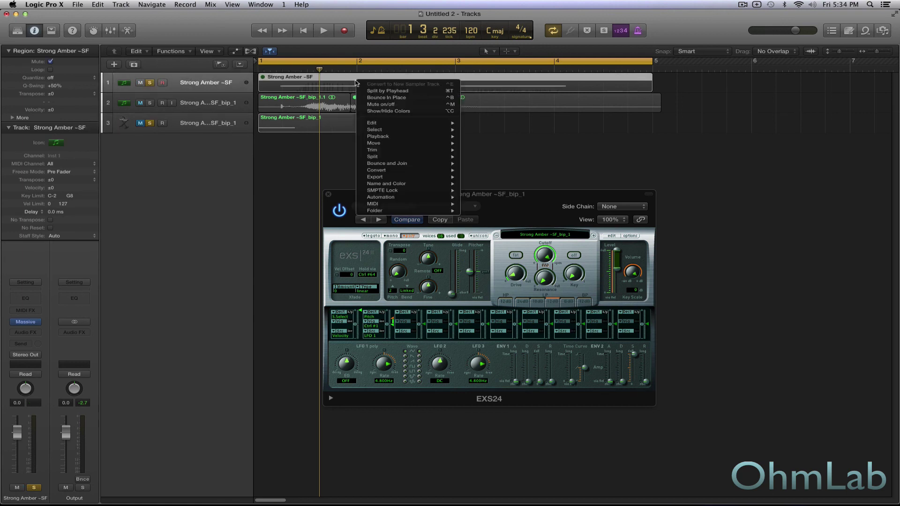
{"action": "left_click", "coordinate": [381, 105]}
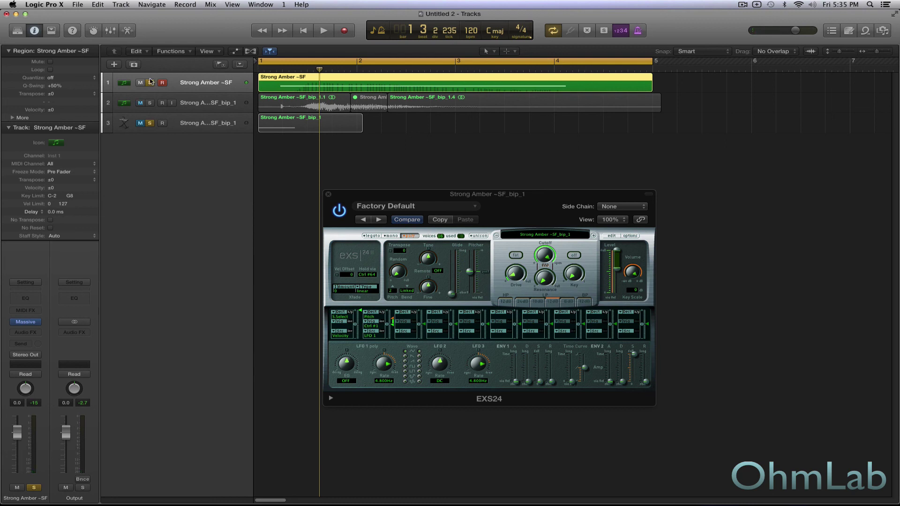
{"action": "left_click", "coordinate": [150, 83]}
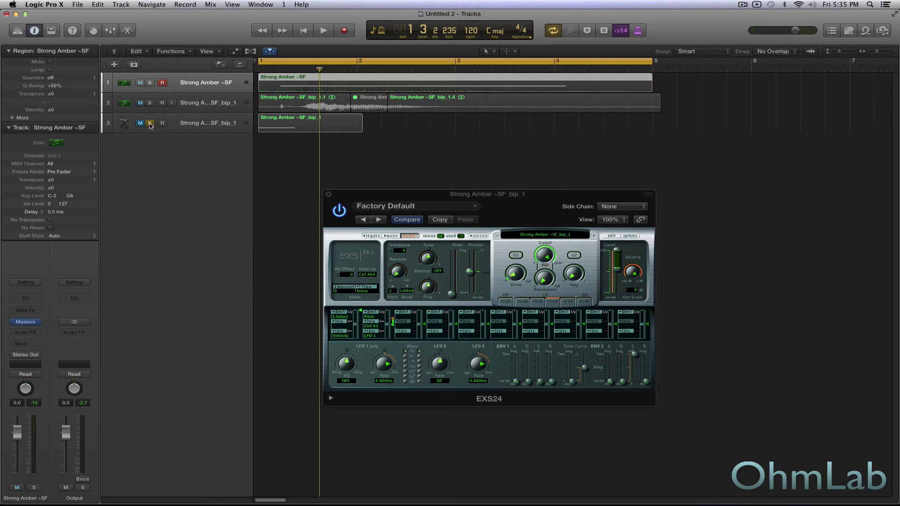
{"action": "left_click", "coordinate": [181, 126]}
Turn off Mute on the Strong Amber ~SF_bip_1 sampler track 3.
{"action": "left_click", "coordinate": [140, 123]}
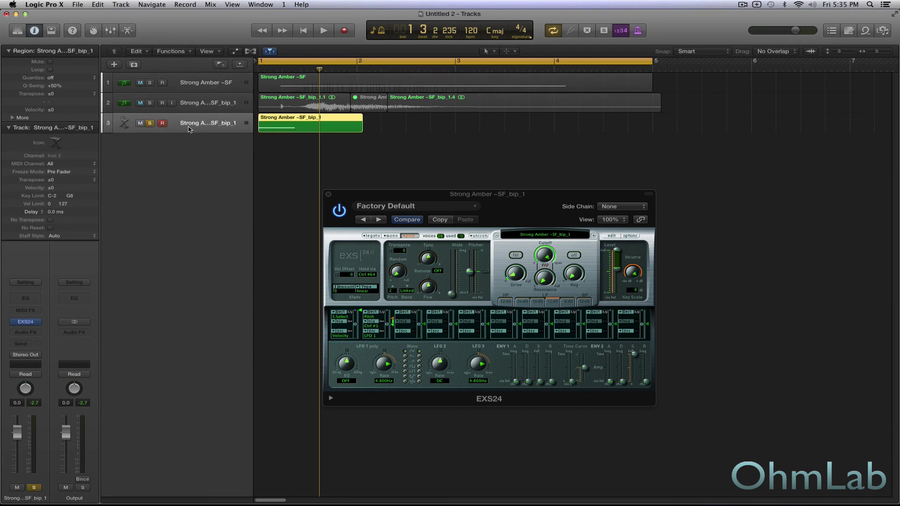